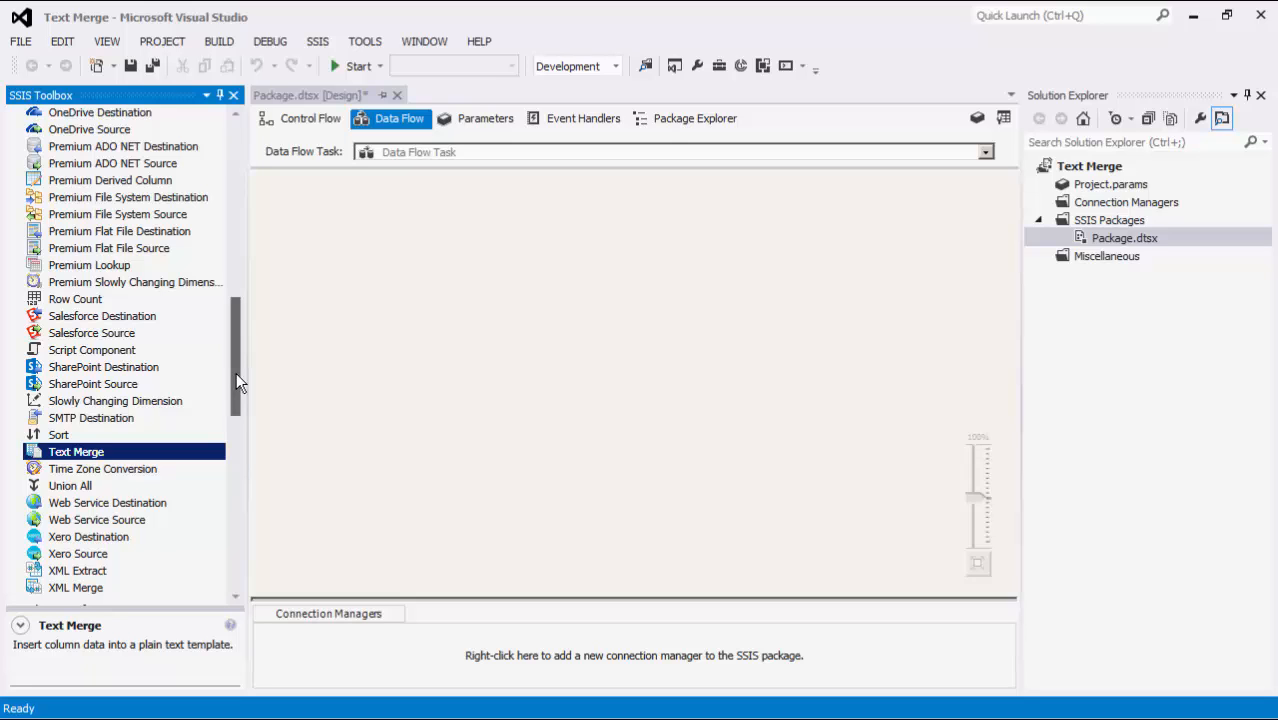
# - Add a Data Spawner to the data flow and place a Text Merge component below it
pyautogui.moveTo(236, 372); pyautogui.dragTo(241, 242)
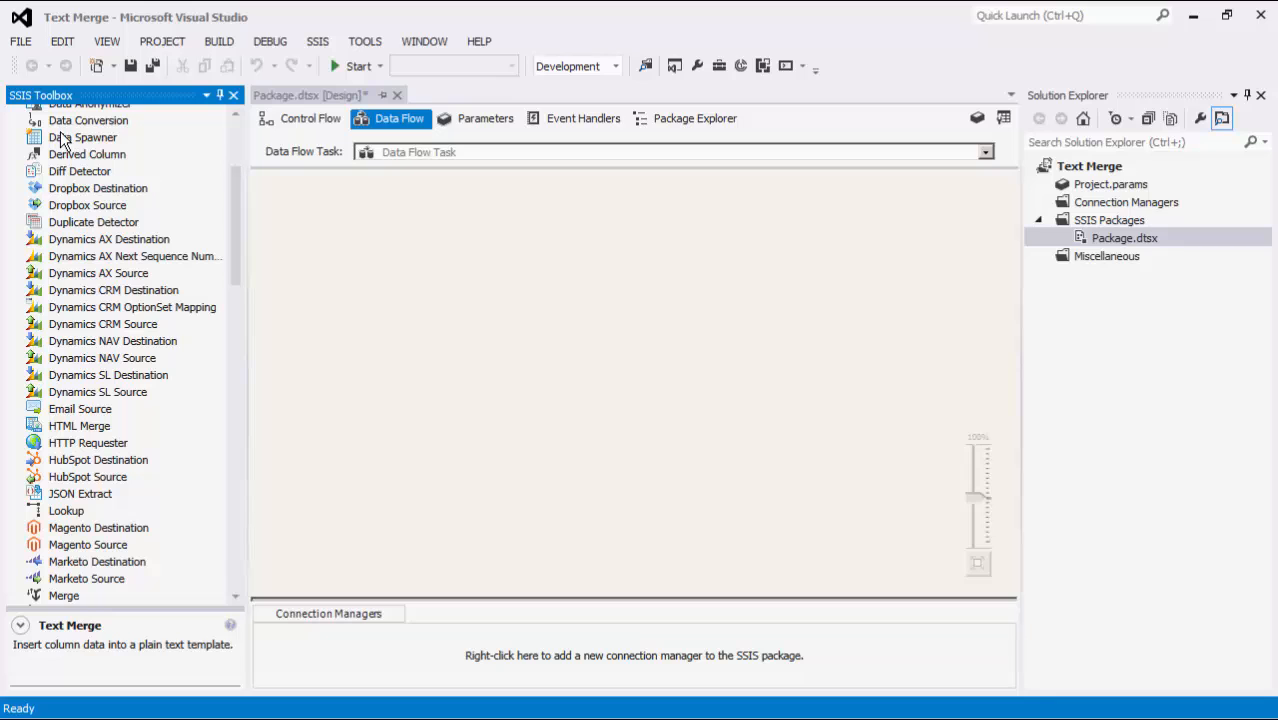
pyautogui.moveTo(83, 137); pyautogui.dragTo(383, 221)
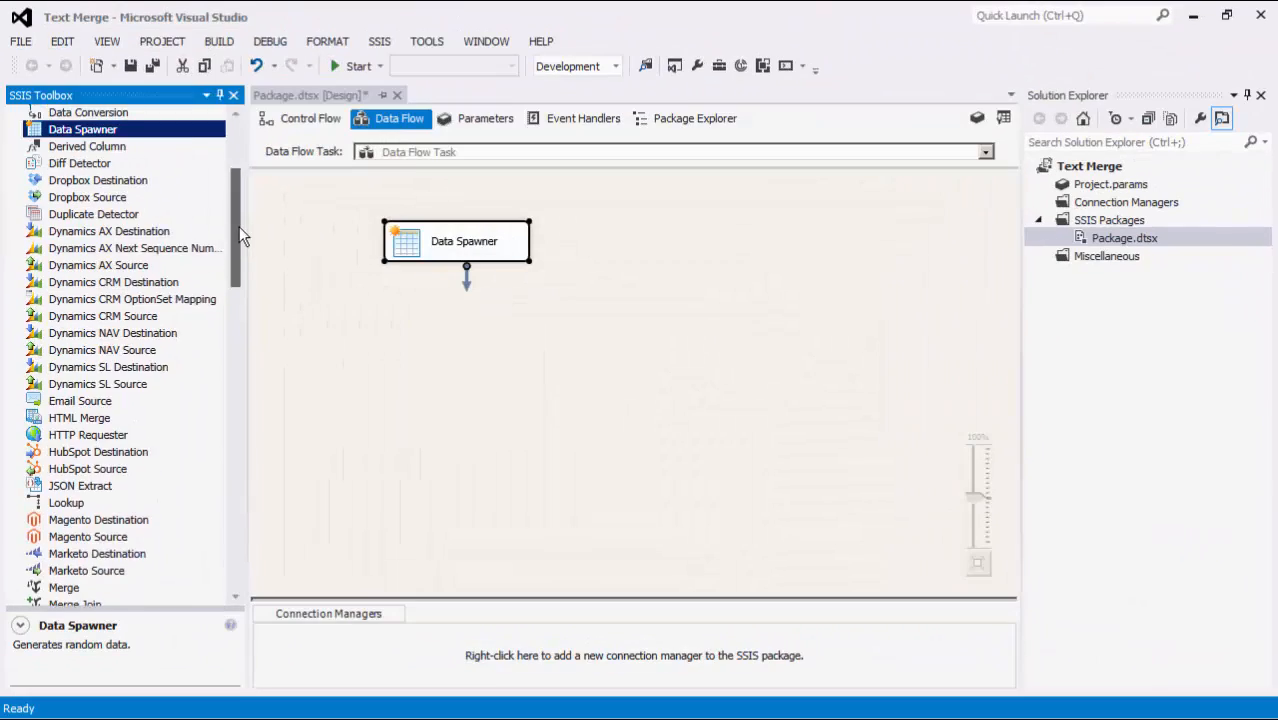
pyautogui.moveTo(239, 226); pyautogui.dragTo(452, 334)
pyautogui.click(88, 364)
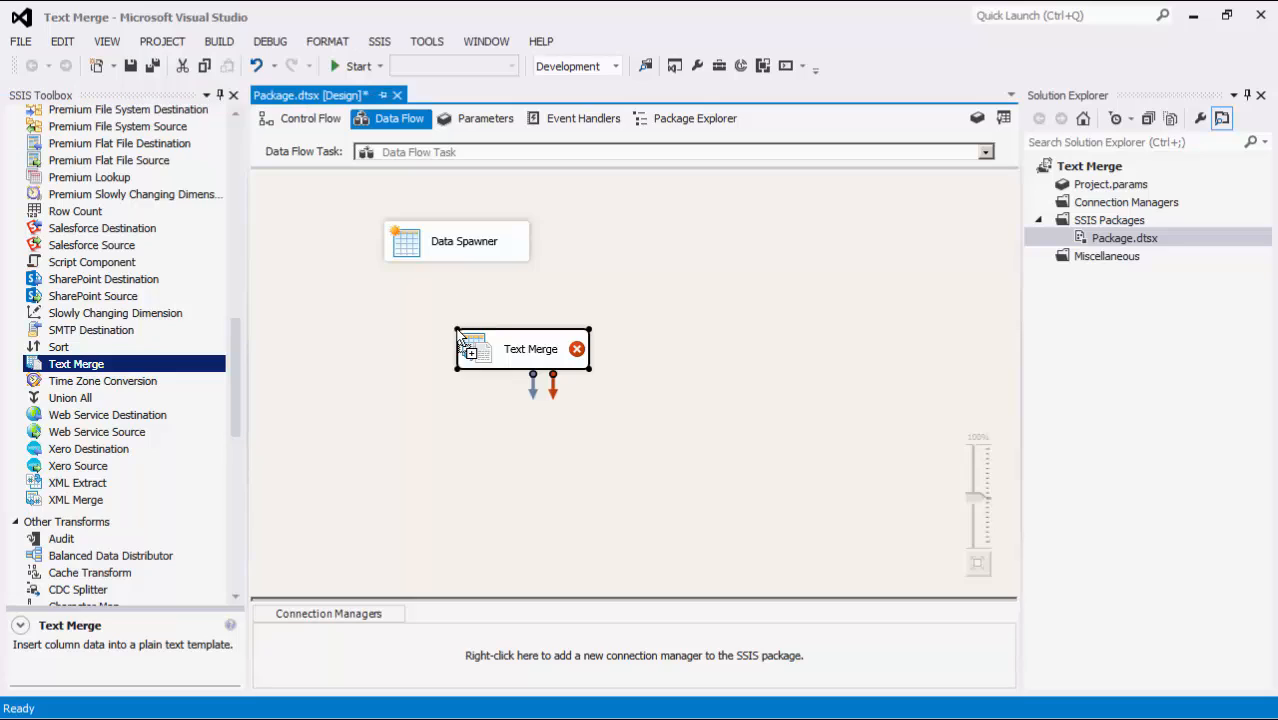
pyautogui.click(440, 332)
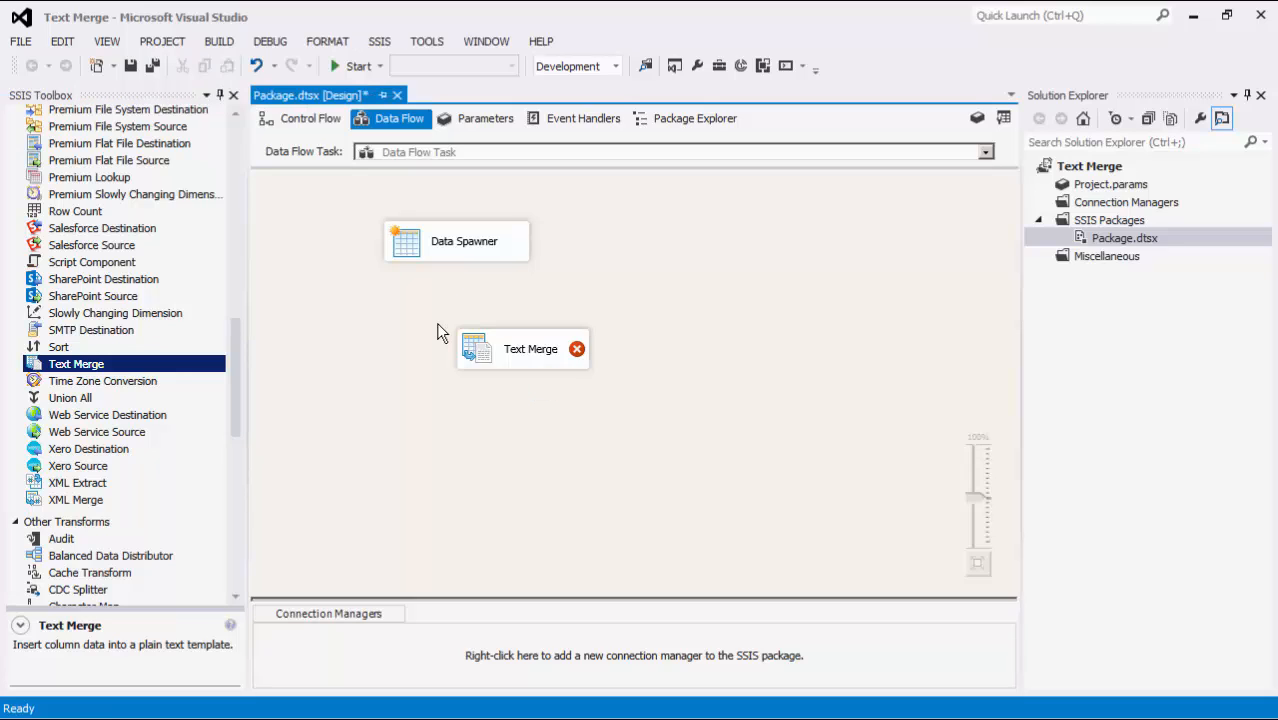
# - Connect the Data Spawner output to the Text Merge component and open the Text Merge editor
pyautogui.click(456, 252)
pyautogui.moveTo(465, 274); pyautogui.dragTo(474, 350)
pyautogui.doubleClick(471, 343)
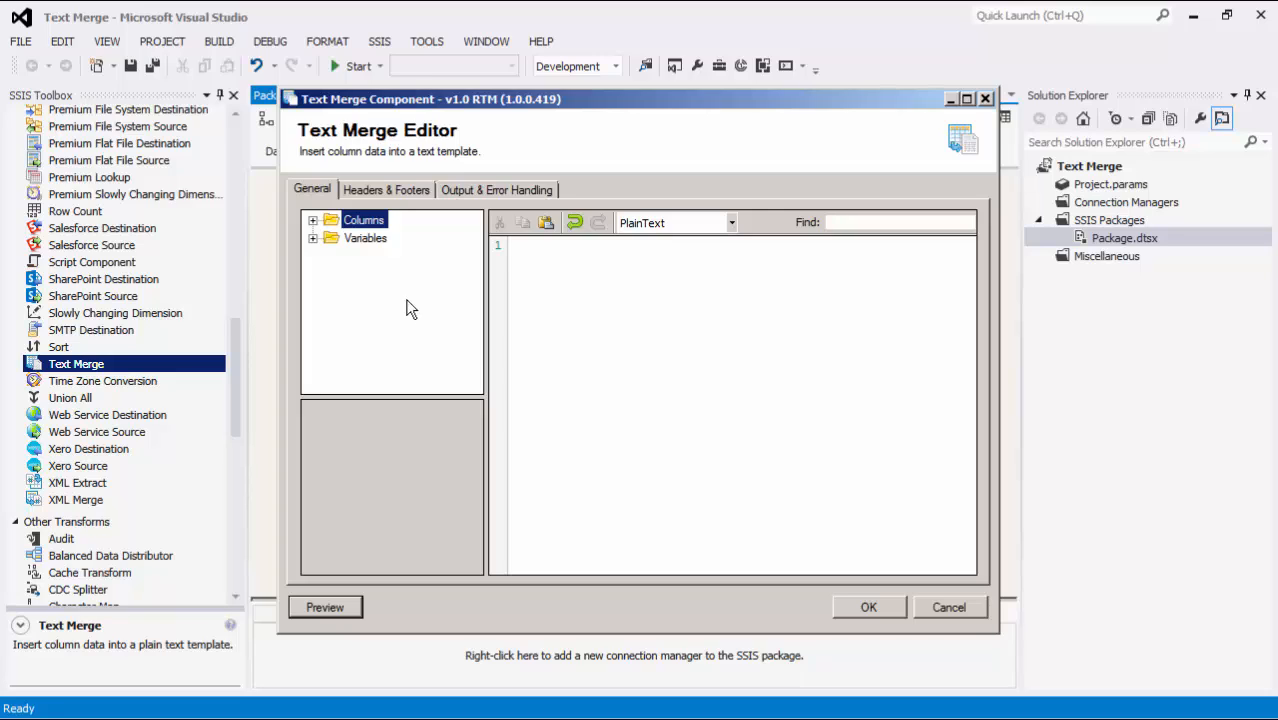
# - Expand the available columns and variables and set the Company column's test value to "KingswaySoft Inc."
pyautogui.click(313, 221)
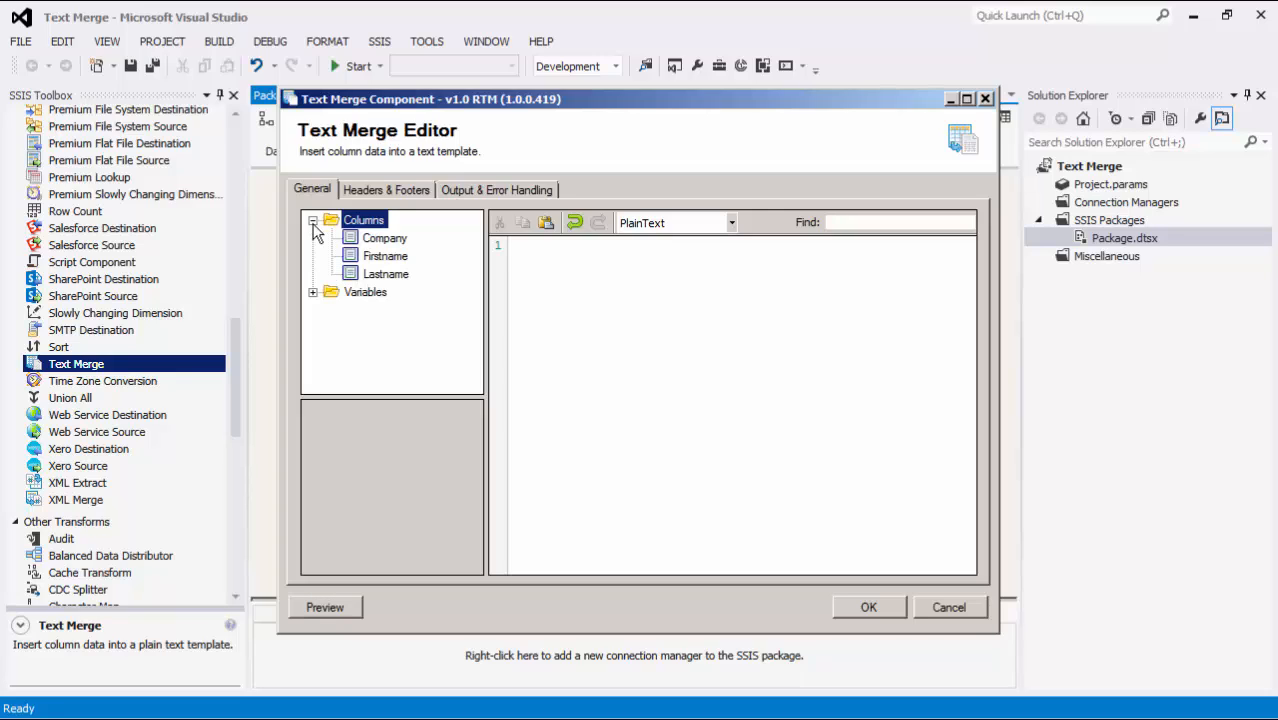
pyautogui.click(313, 291)
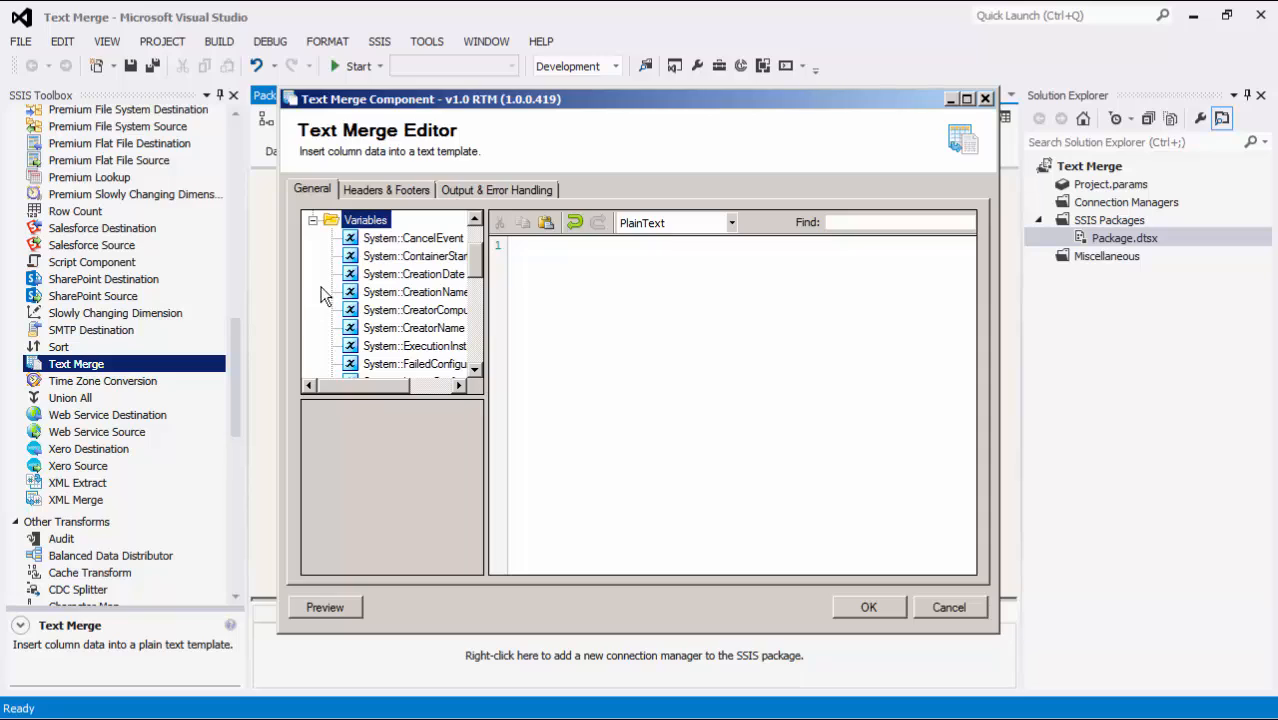
pyautogui.moveTo(471, 265); pyautogui.dragTo(473, 233)
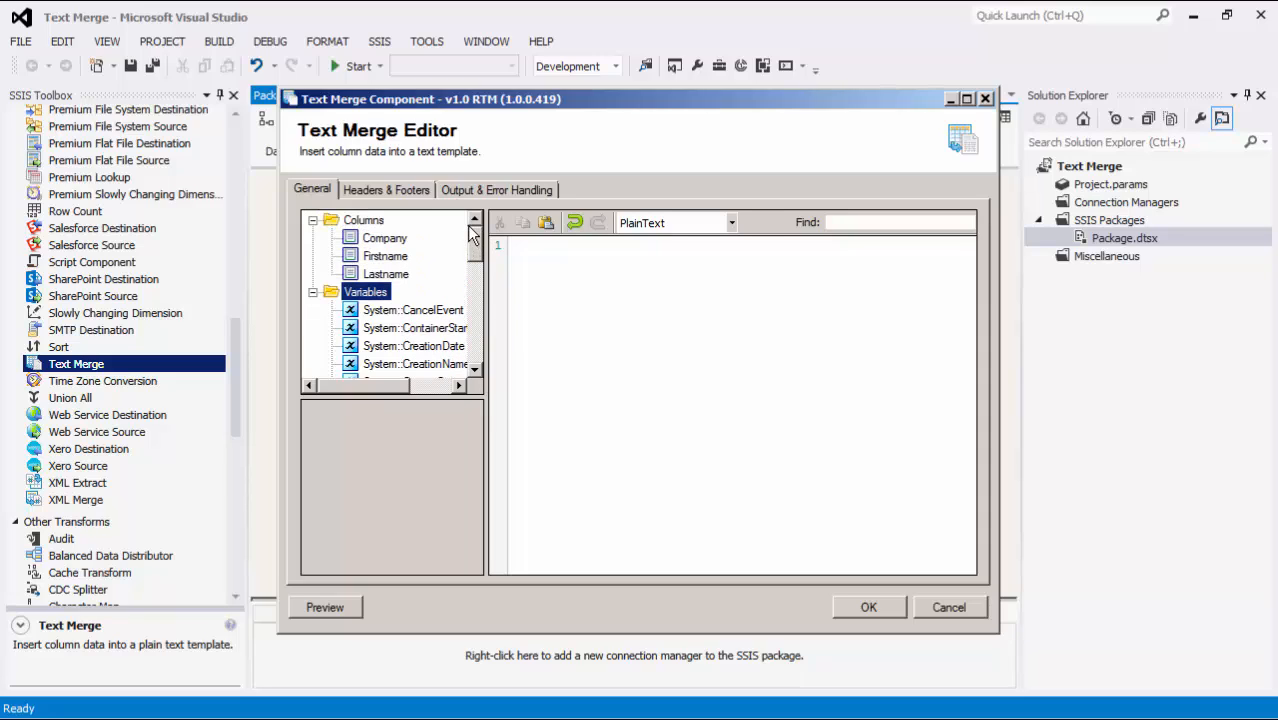
pyautogui.click(390, 240)
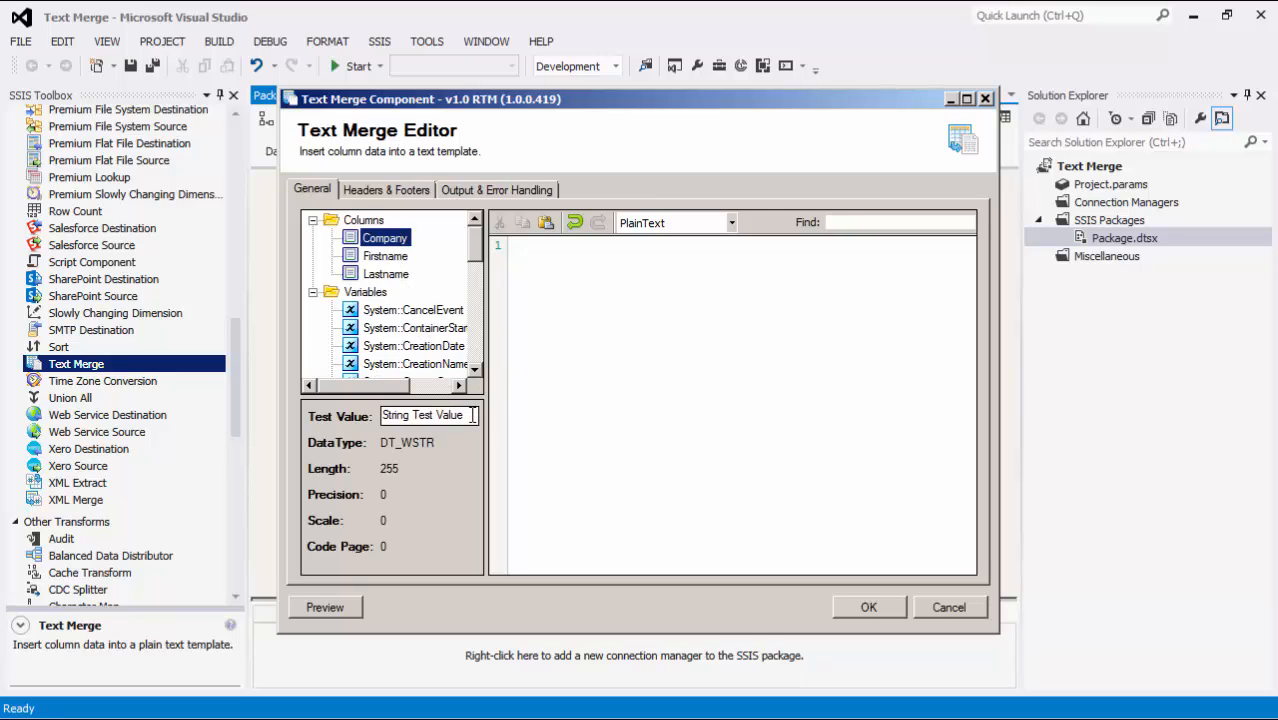
pyautogui.moveTo(472, 415); pyautogui.dragTo(381, 415)
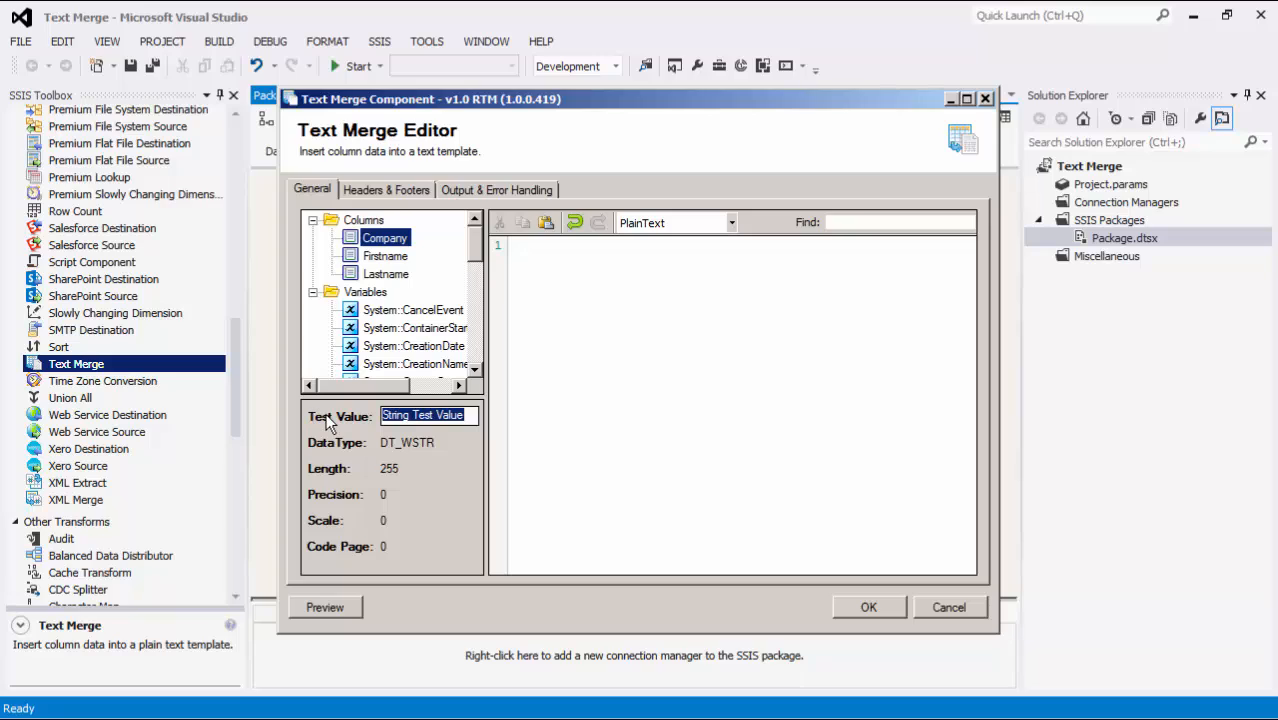
pyautogui.write('KingswaySoft Inc.')
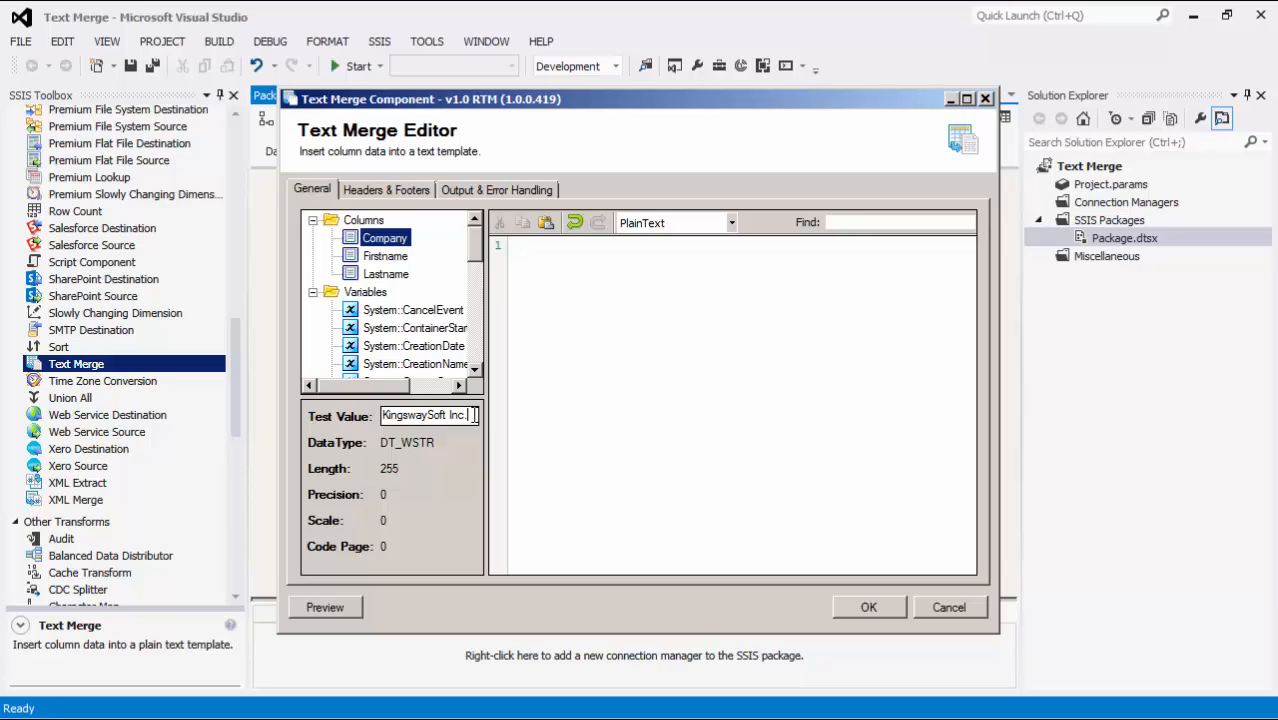
# - Enter a sample first name and last name as the test values of the Firstname and Lastname columns
pyautogui.click(400, 259)
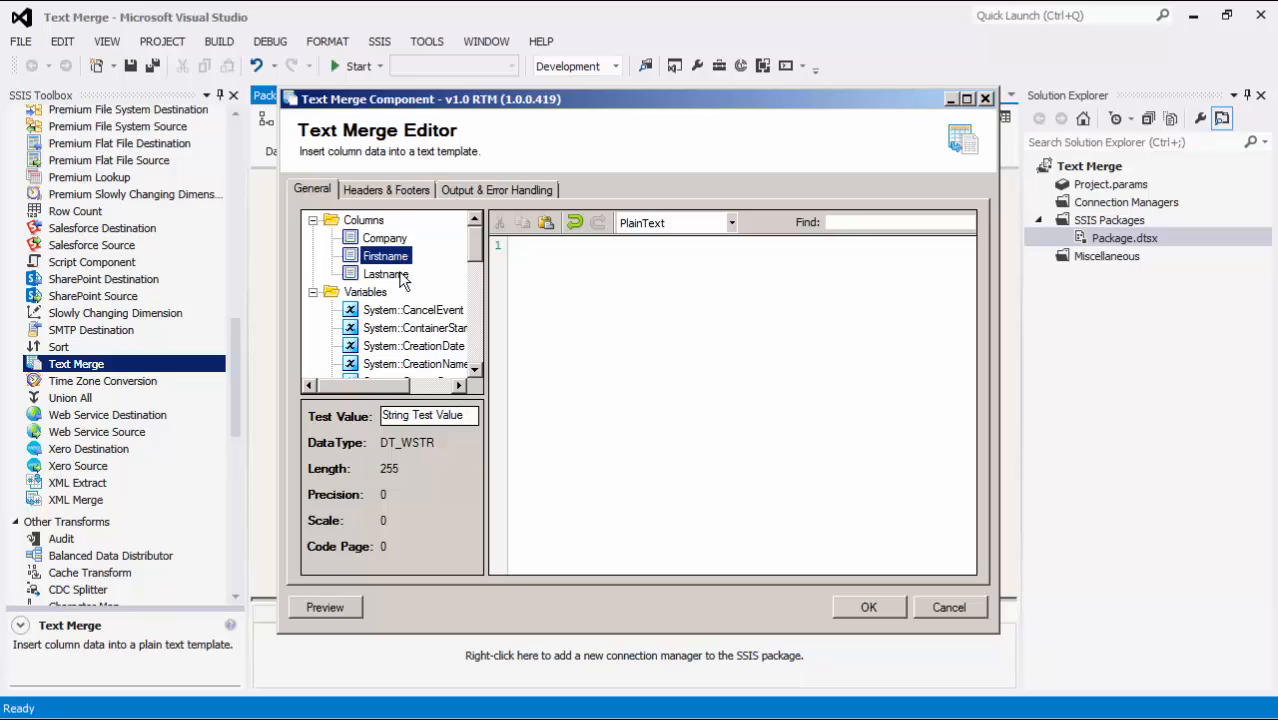
pyautogui.moveTo(464, 422); pyautogui.dragTo(270, 432)
pyautogui.press('BackSpace')
pyautogui.write('John')
pyautogui.click(380, 273)
pyautogui.moveTo(459, 415); pyautogui.dragTo(267, 420)
pyautogui.write('Smith')
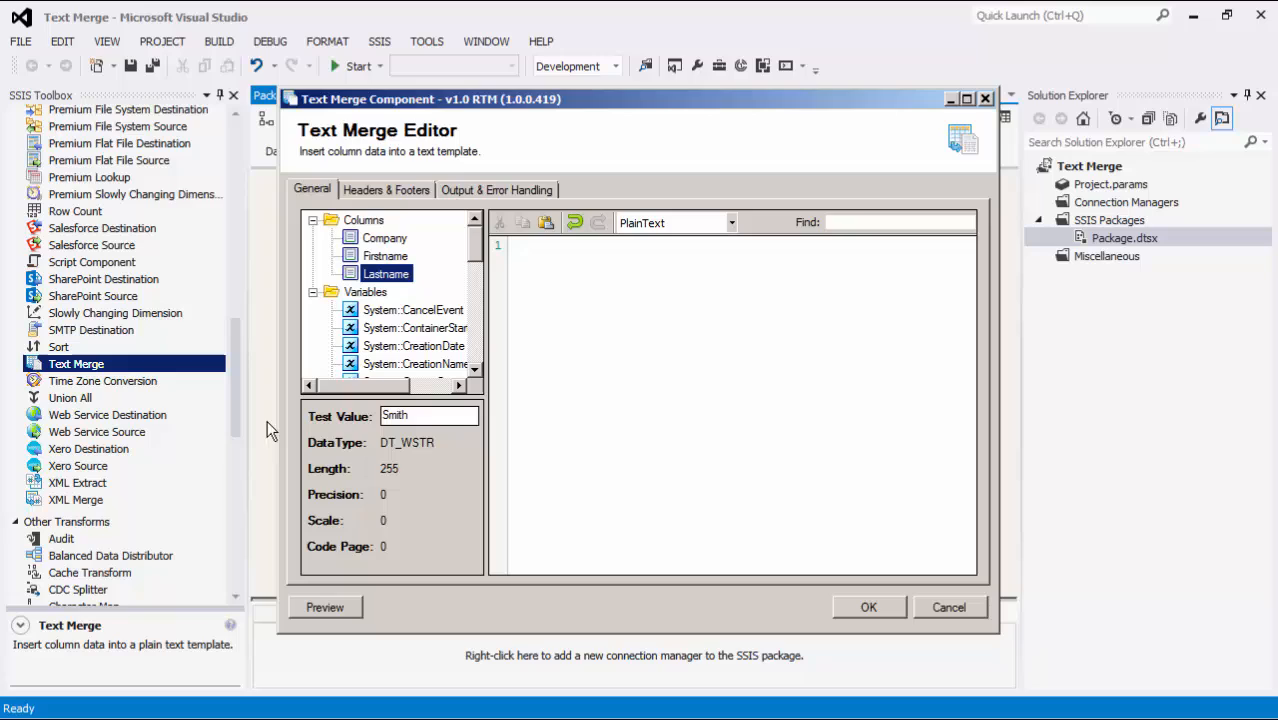
pyautogui.click(586, 327)
pyautogui.write('Dear')
pyautogui.doubleClick(385, 256)
pyautogui.moveTo(386, 274); pyautogui.dragTo(718, 246)
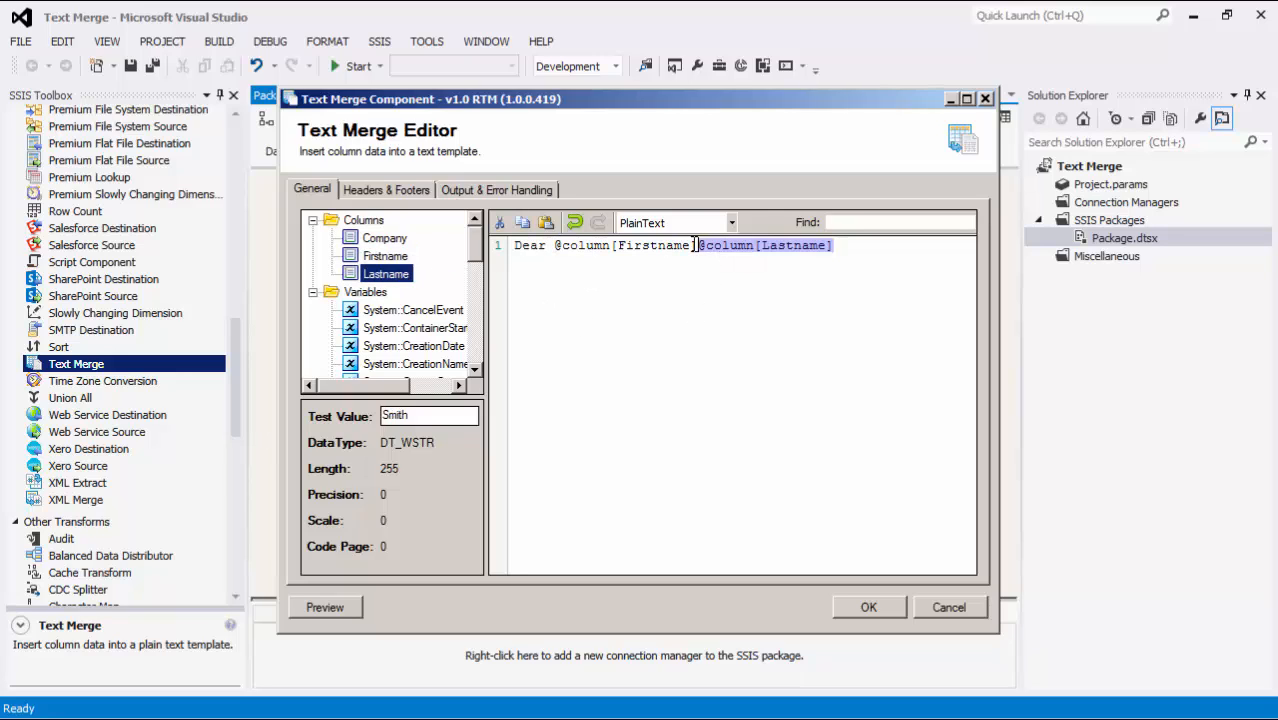
pyautogui.click(698, 246)
pyautogui.click(876, 248)
pyautogui.write(',')
pyautogui.press('Return')
pyautogui.press('Return')
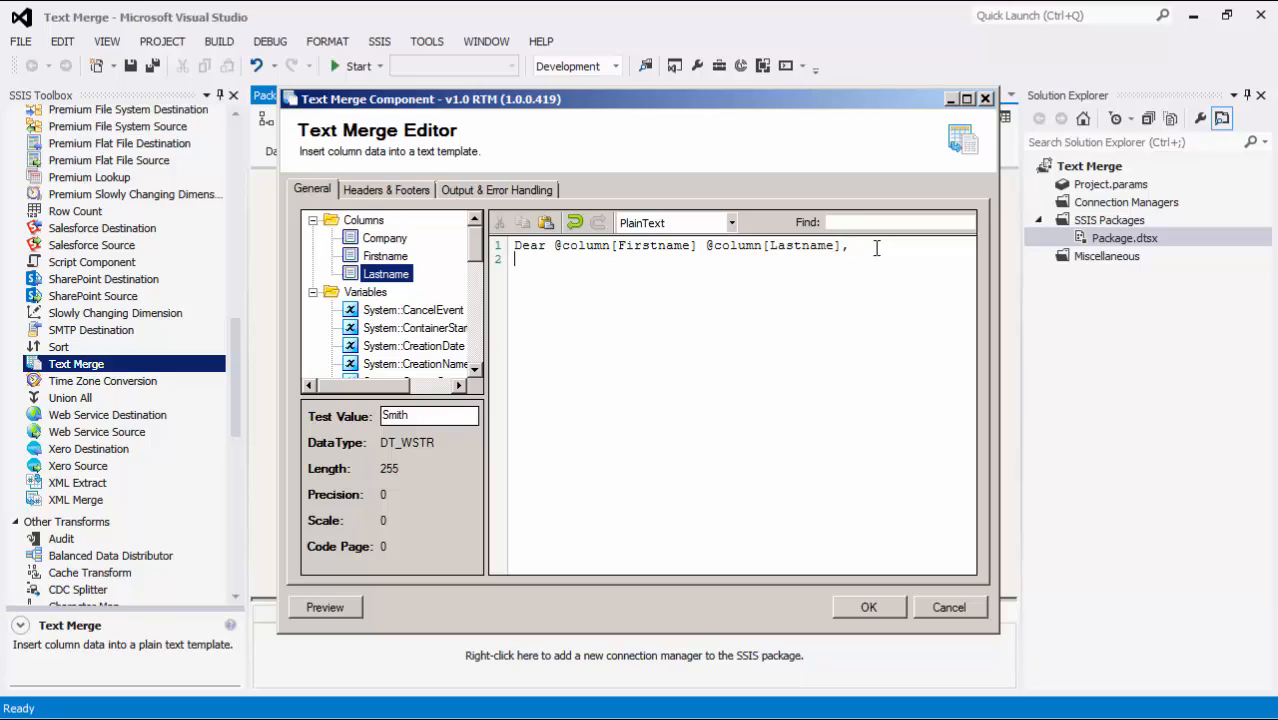
# - Write the template's body lines "Happy birthday!" and "We hope you have a great time on your special day."
pyautogui.write('Happy birthday!')
pyautogui.press('Return')
pyautogui.write('We')
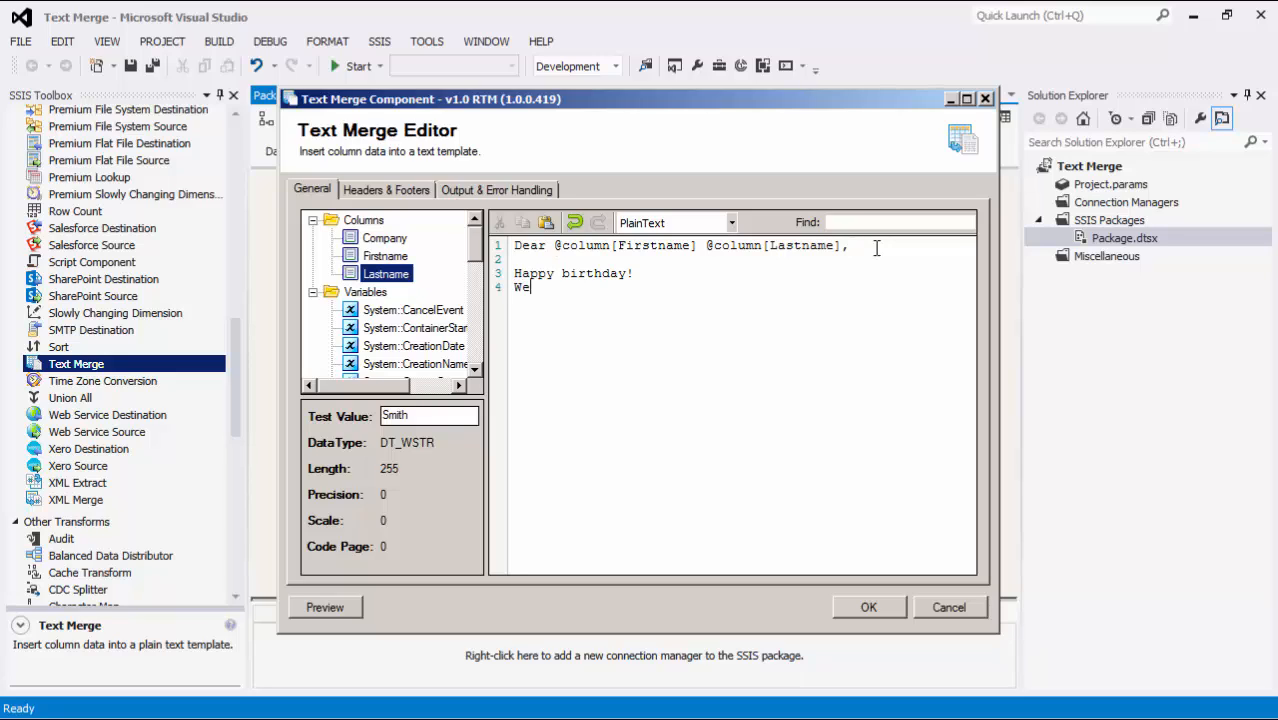
pyautogui.write(' hope you have a great time on your special day.')
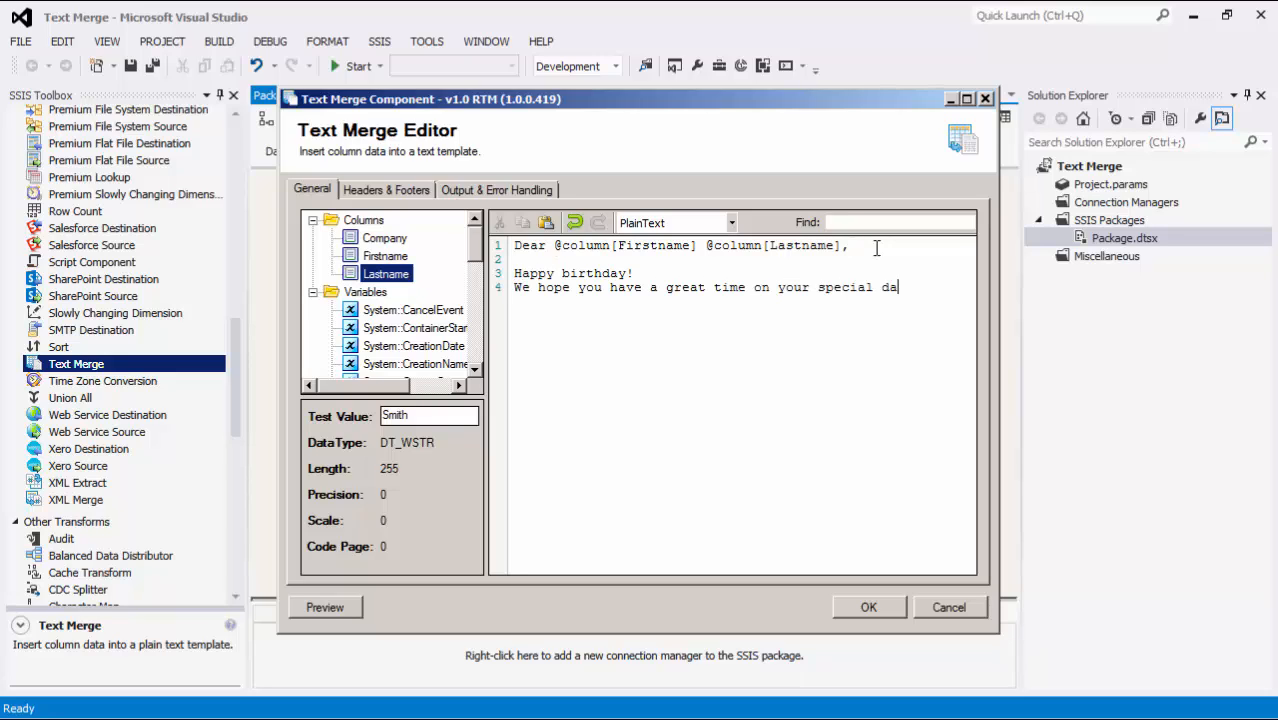
# - End the template after a blank line with "Sincerely," and insert the Company column on the line below it
pyautogui.press('Return')
pyautogui.press('Return')
pyautogui.write('Sincerely,')
pyautogui.press('Return')
pyautogui.moveTo(385, 238); pyautogui.dragTo(531, 334)
pyautogui.click(661, 330)
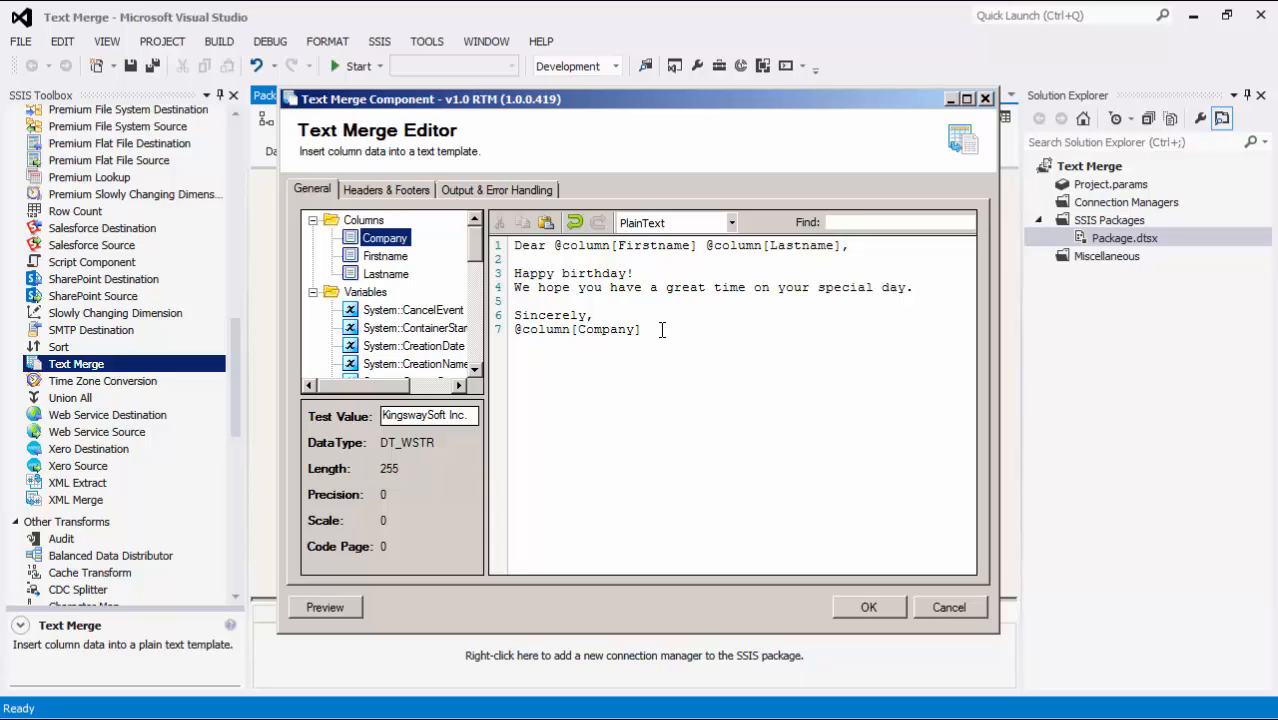
pyautogui.click(731, 223)
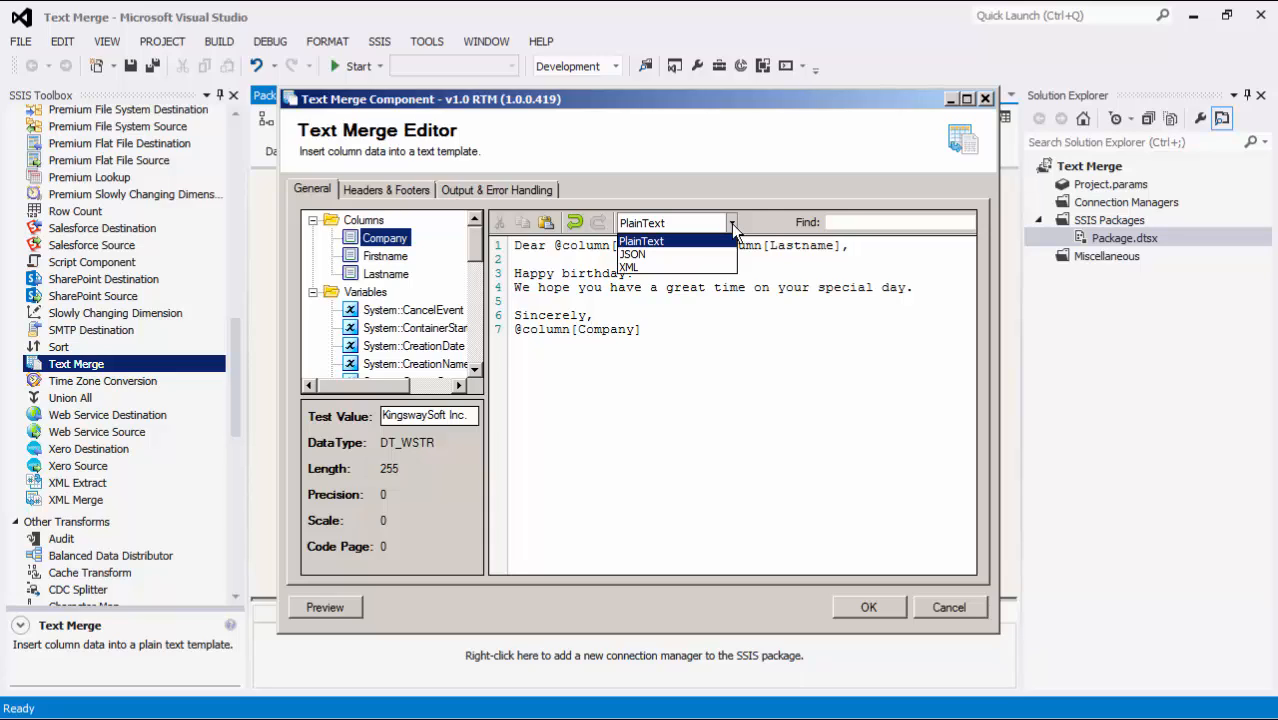
pyautogui.click(731, 223)
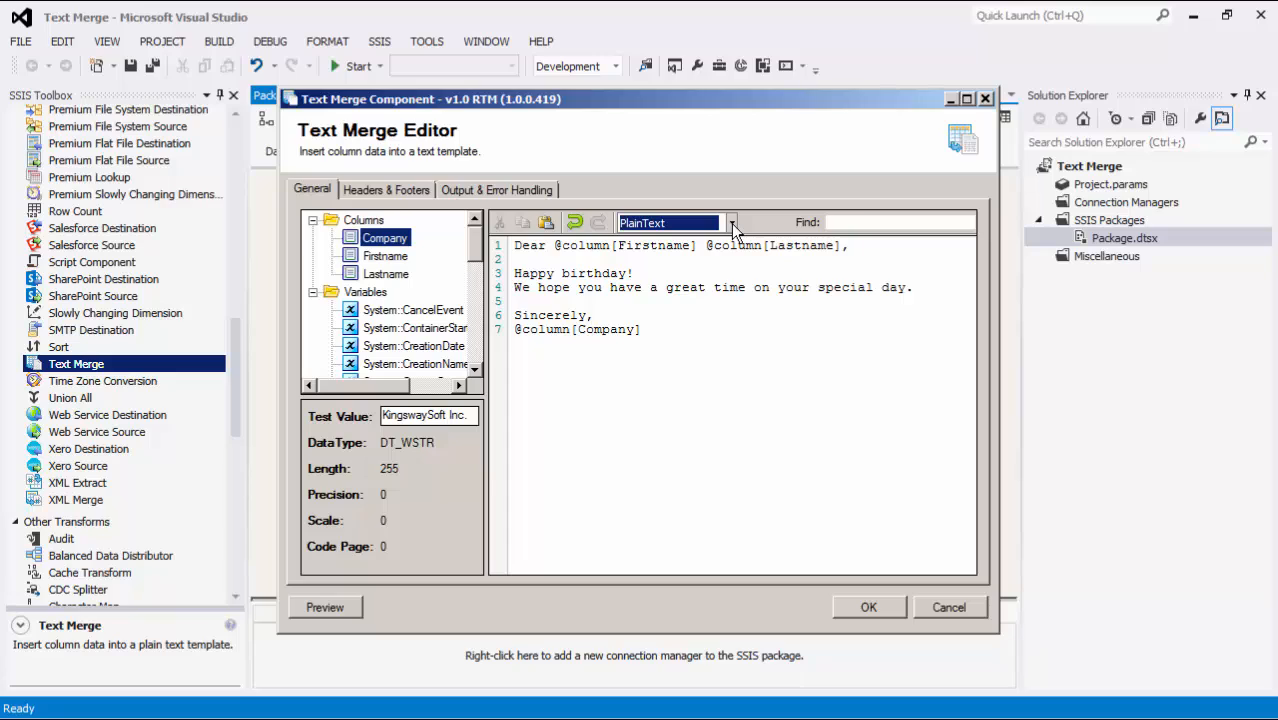
# - Set the header and footer merge mode to Entire Buffer after trying Every Batch
pyautogui.click(385, 190)
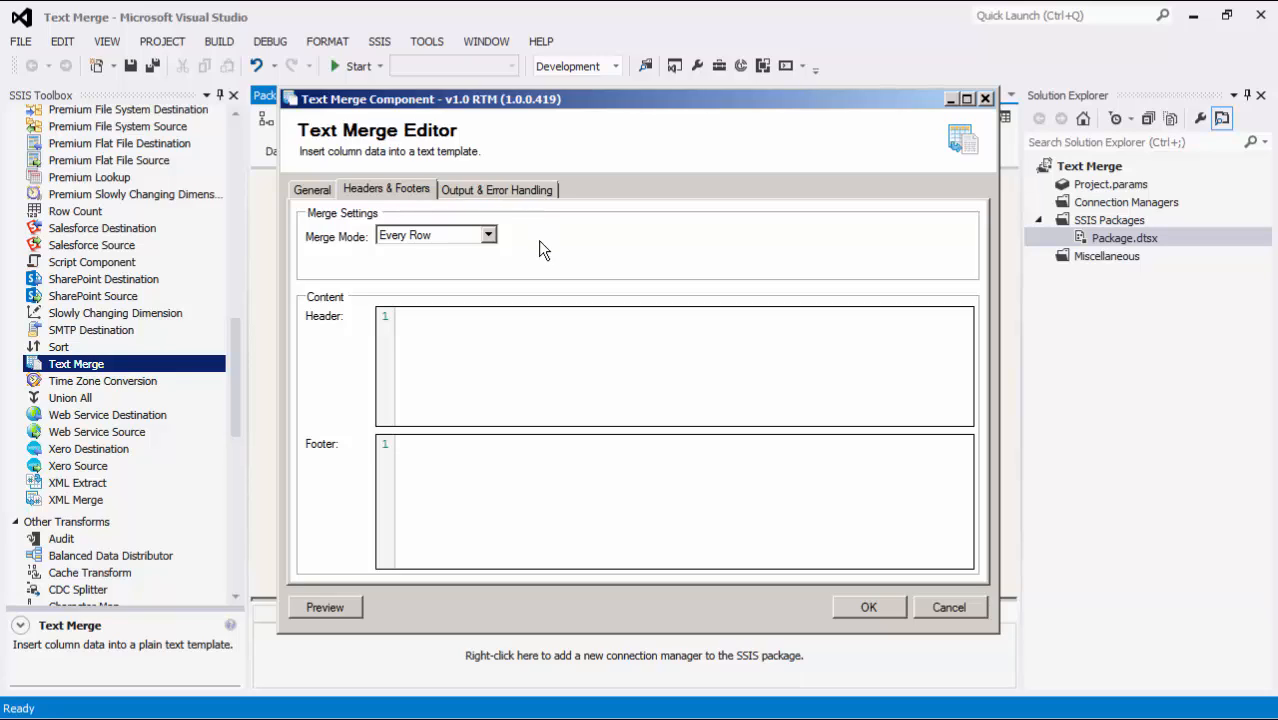
pyautogui.click(488, 235)
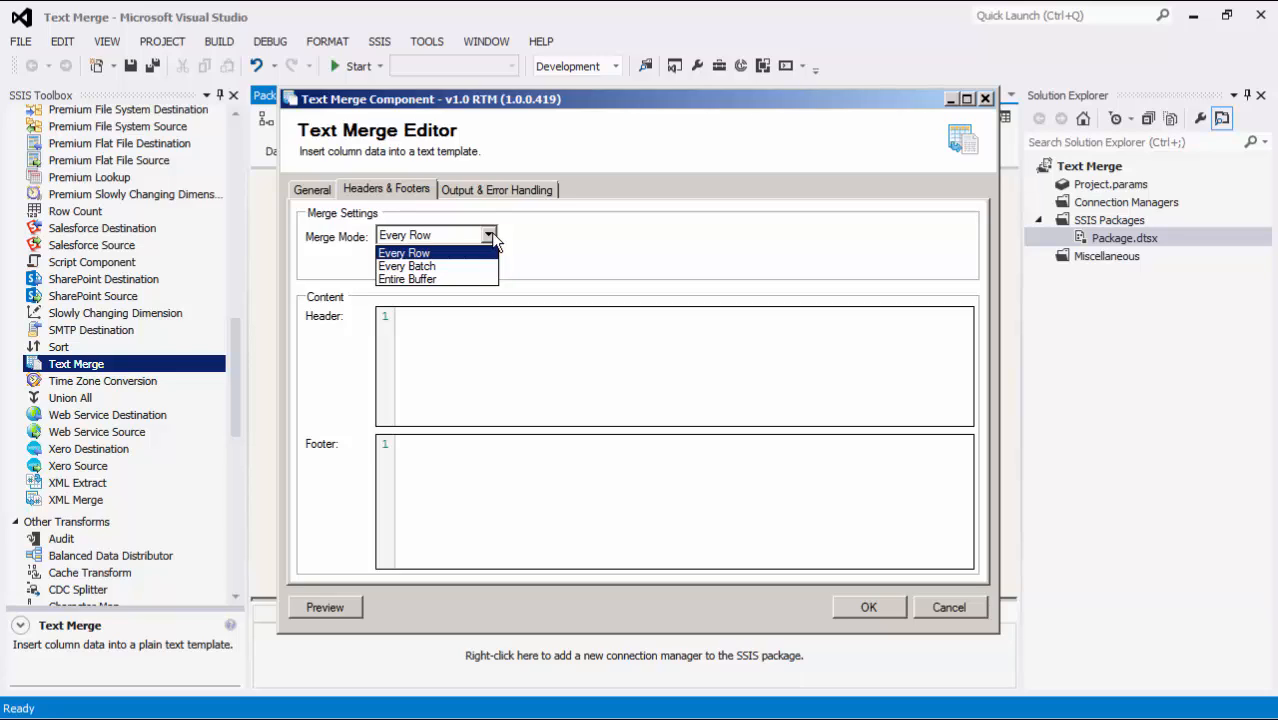
pyautogui.click(465, 266)
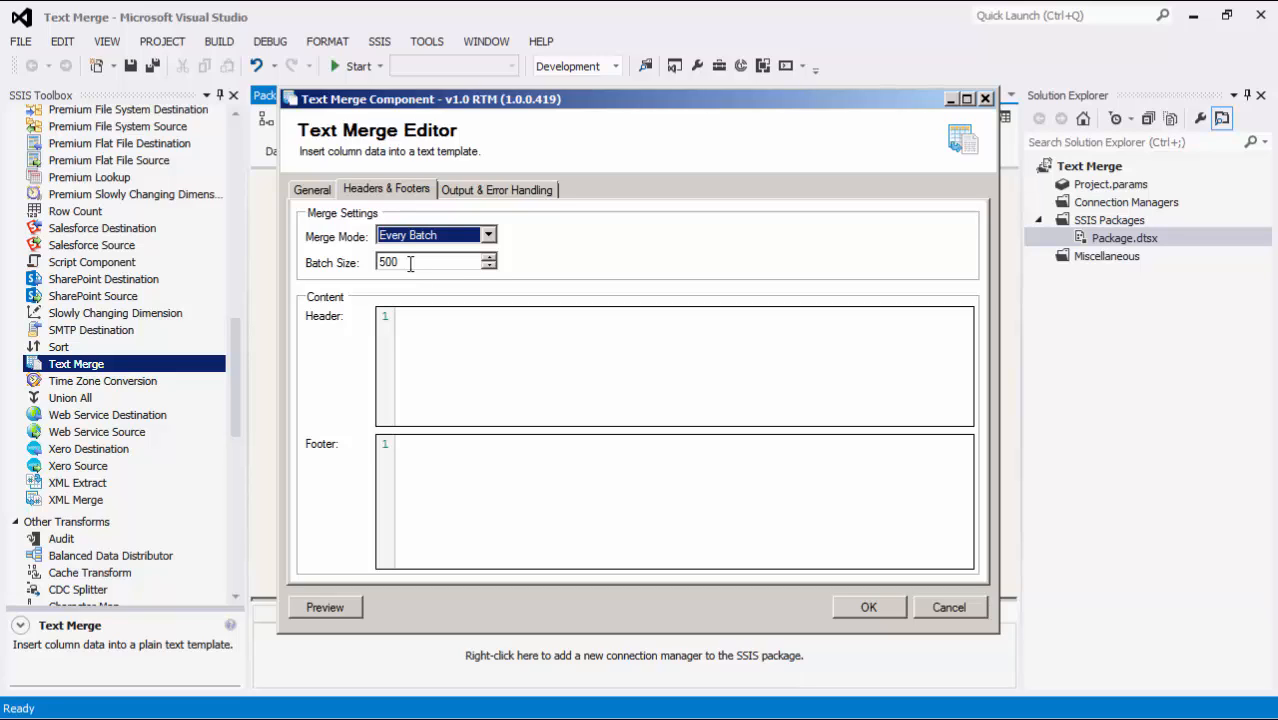
pyautogui.click(488, 235)
pyautogui.click(468, 277)
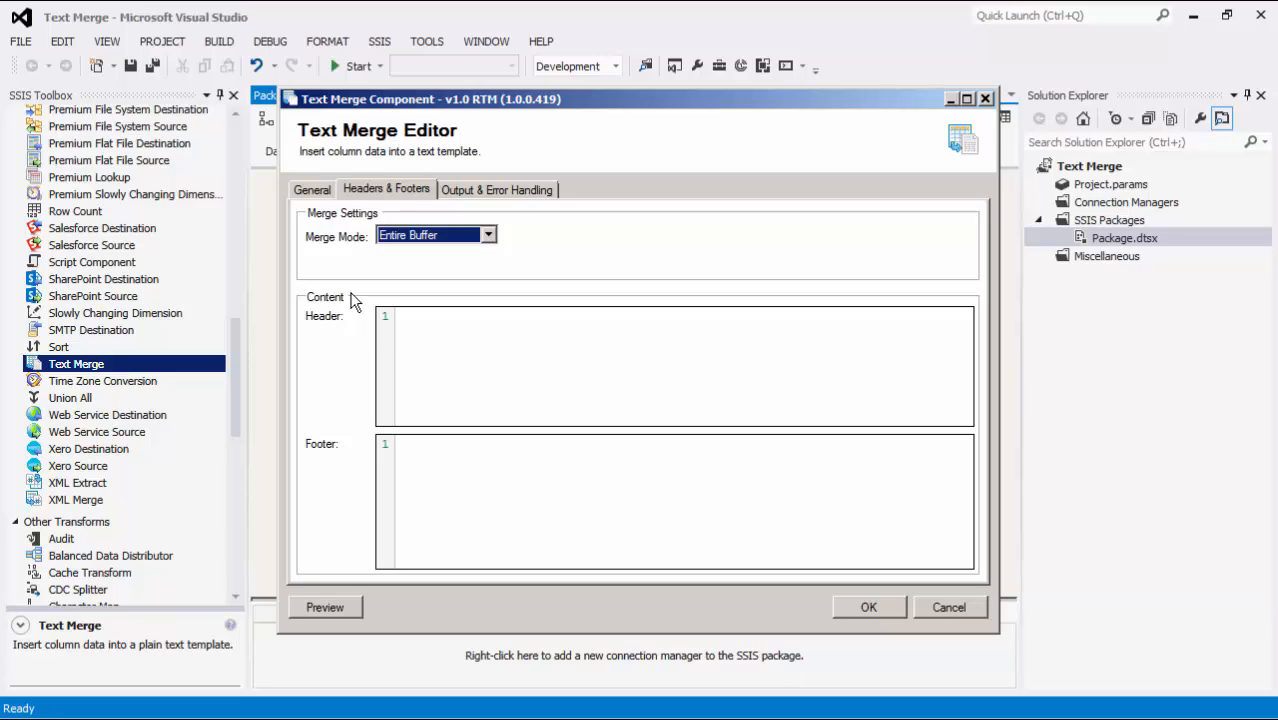
# - Preview the merged text, check the available preview modes and close the preview
pyautogui.click(345, 605)
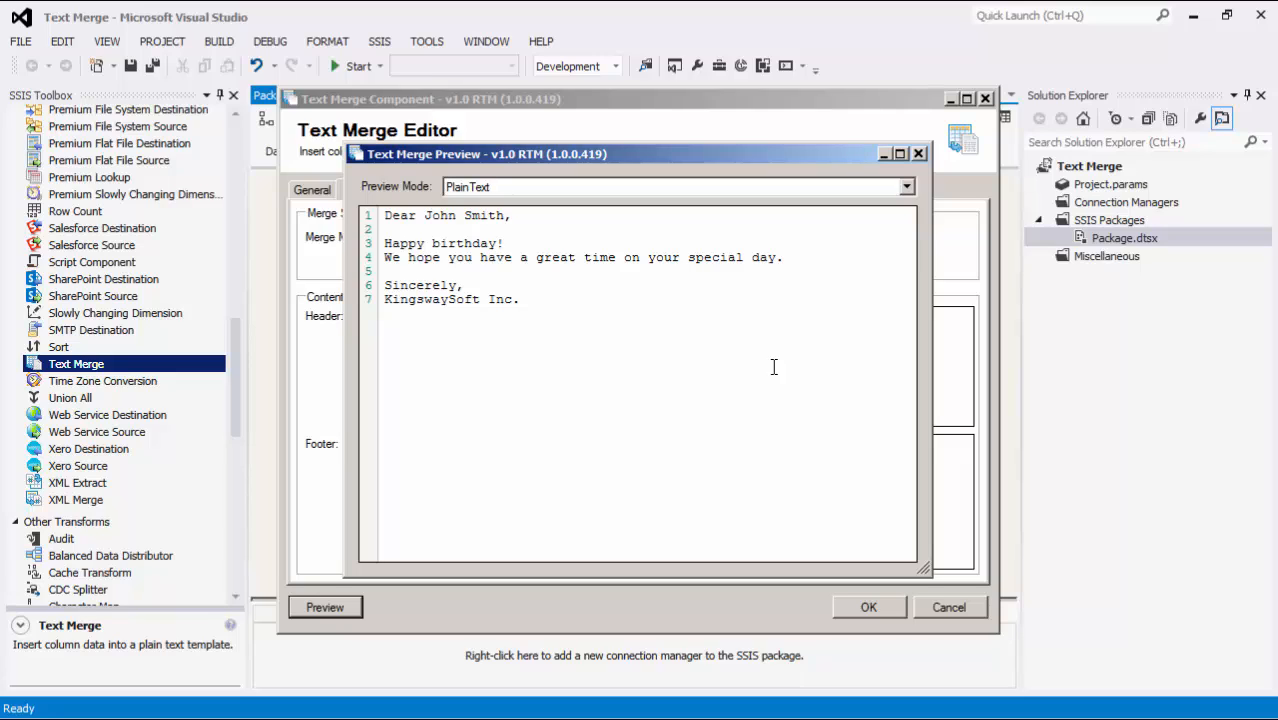
pyautogui.click(906, 188)
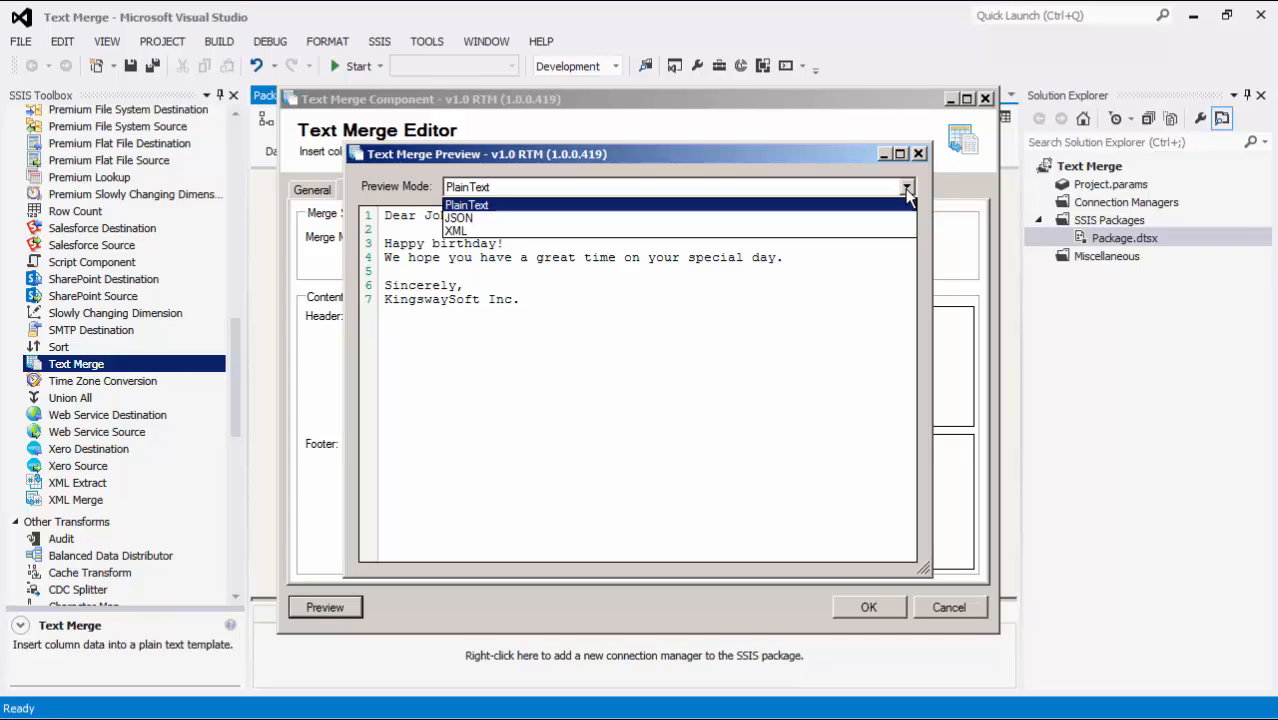
pyautogui.click(918, 153)
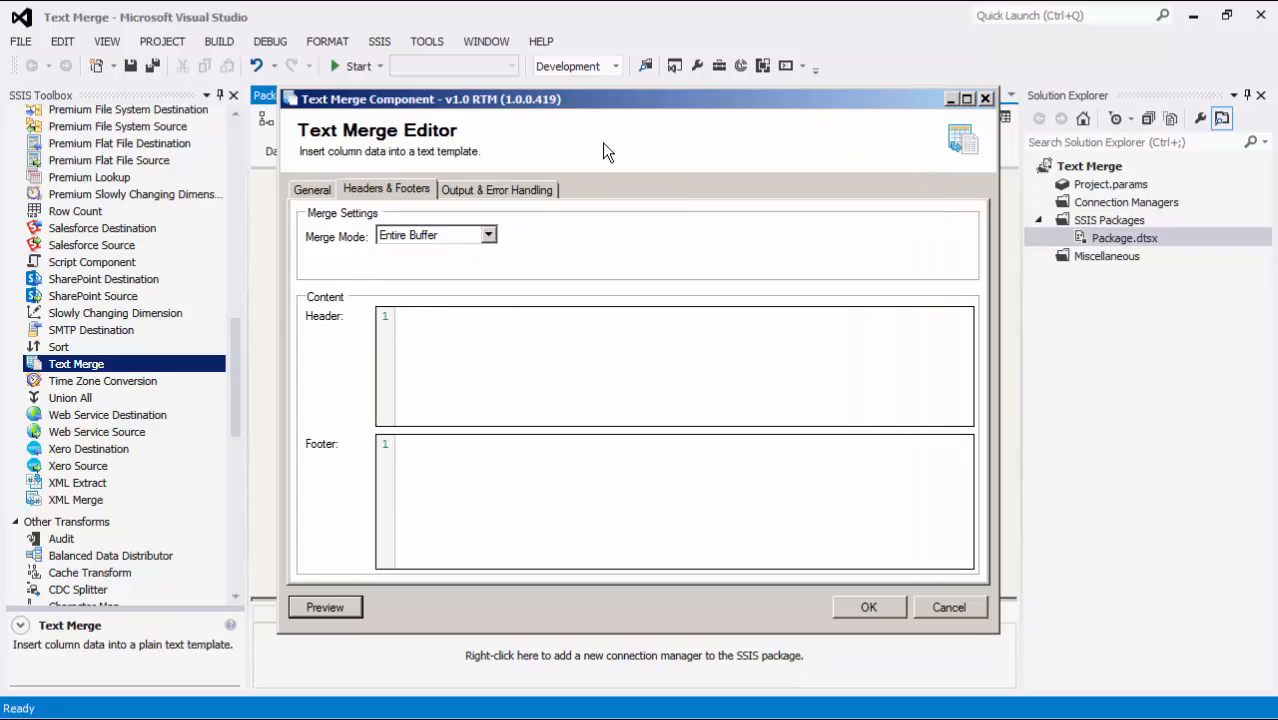
# - Set the Text Merge error handling to redirect rows to error output and accept the component settings
pyautogui.click(536, 189)
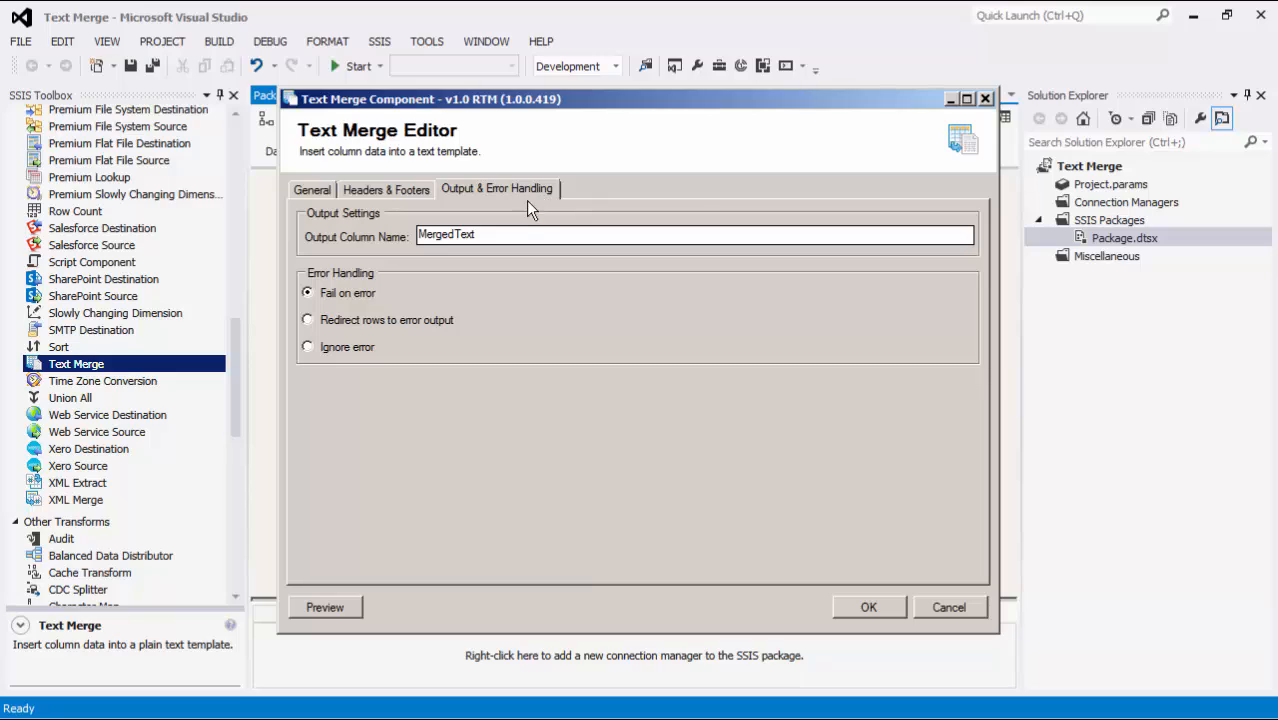
pyautogui.moveTo(495, 234); pyautogui.dragTo(422, 236)
pyautogui.click(449, 320)
pyautogui.click(868, 607)
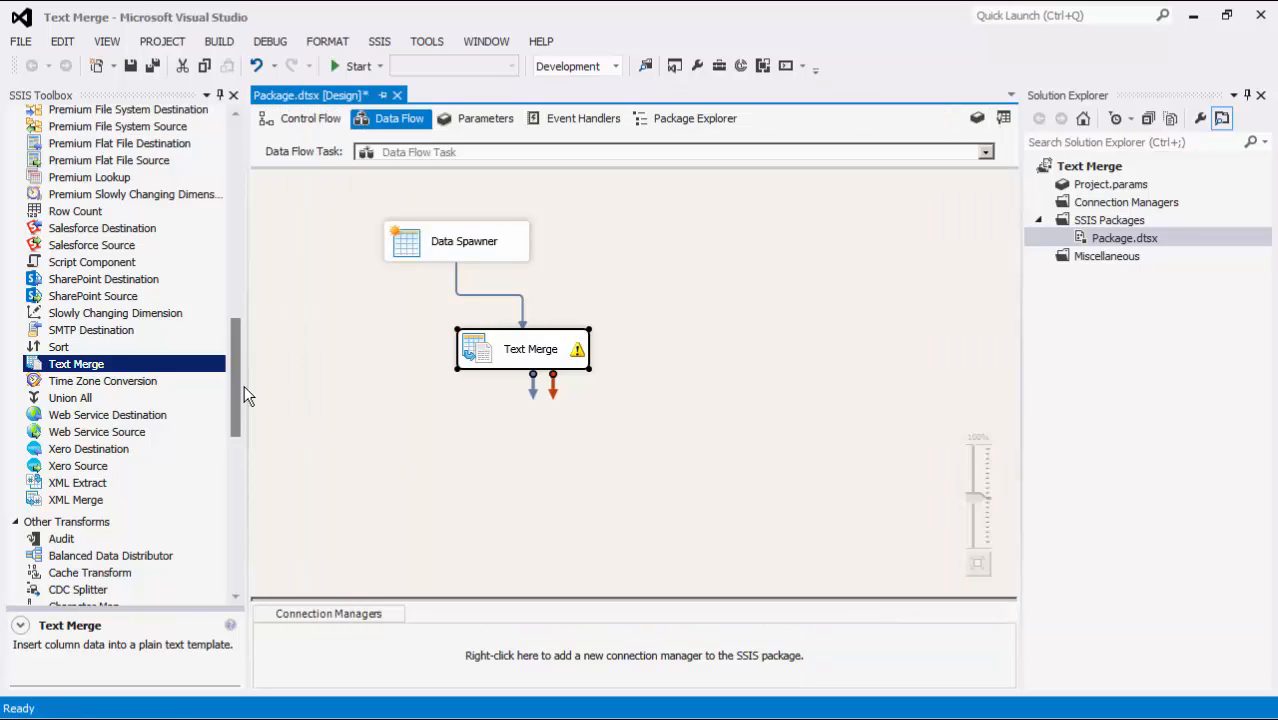
# - Add two DataReader destinations and connect them to the default and error outputs of Text Merge
pyautogui.moveTo(240, 396); pyautogui.dragTo(233, 529)
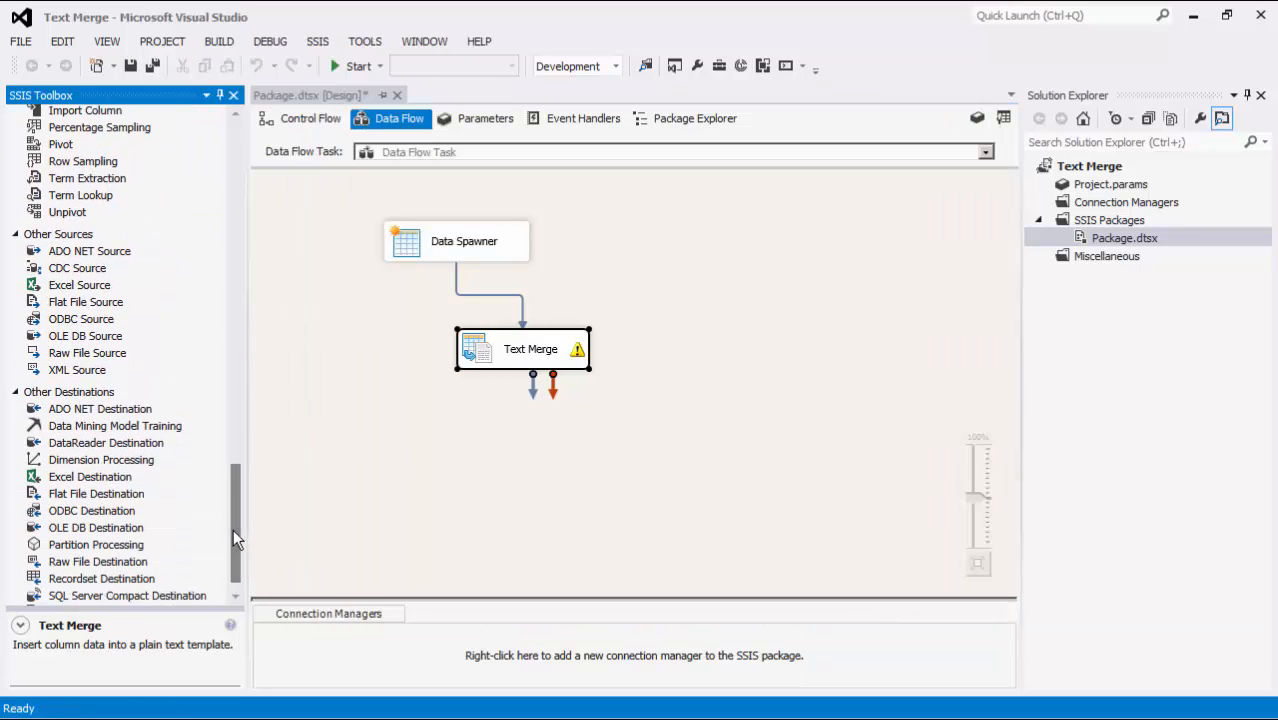
pyautogui.click(161, 446)
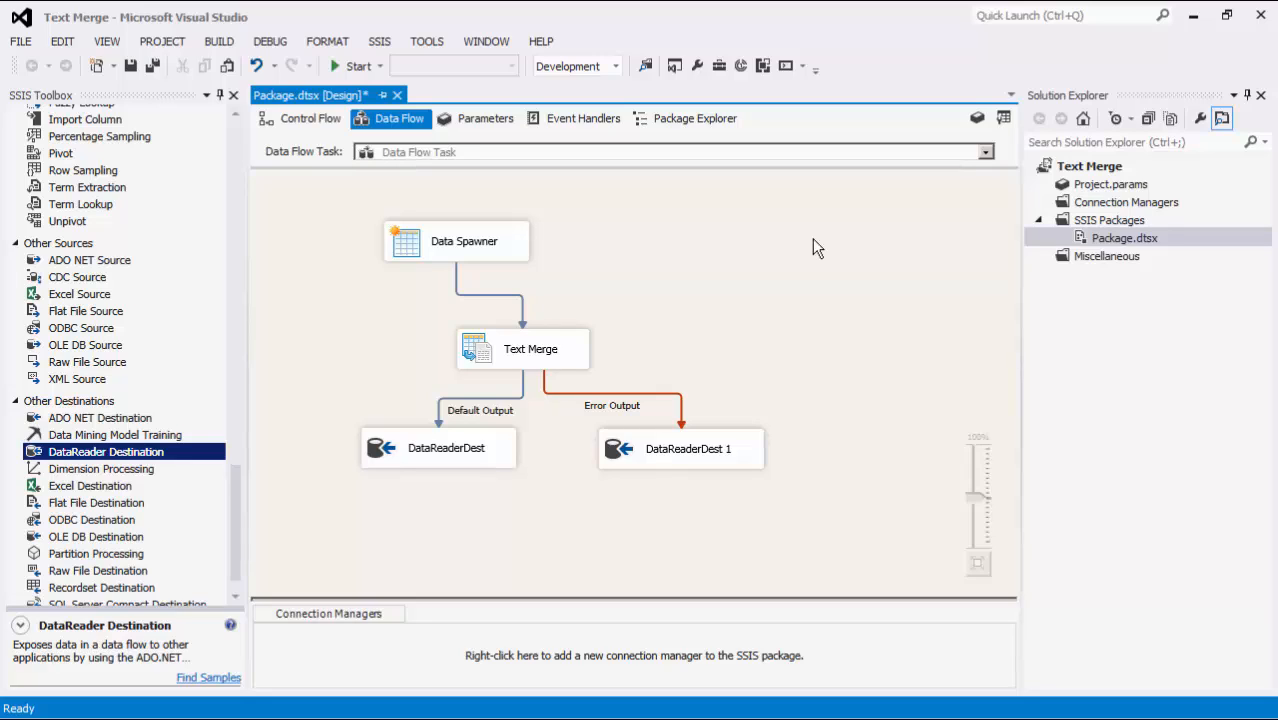
# - Execute the data flow task
pyautogui.rightClick(812, 238)
pyautogui.click(864, 345)
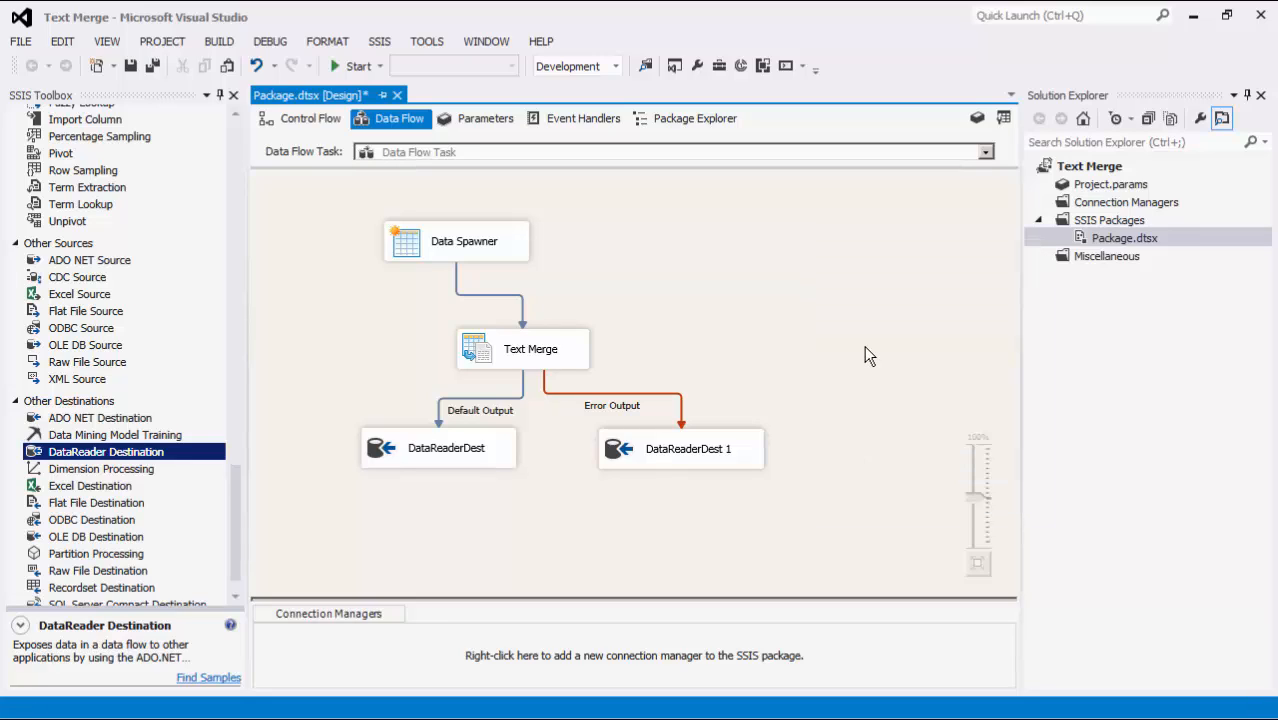